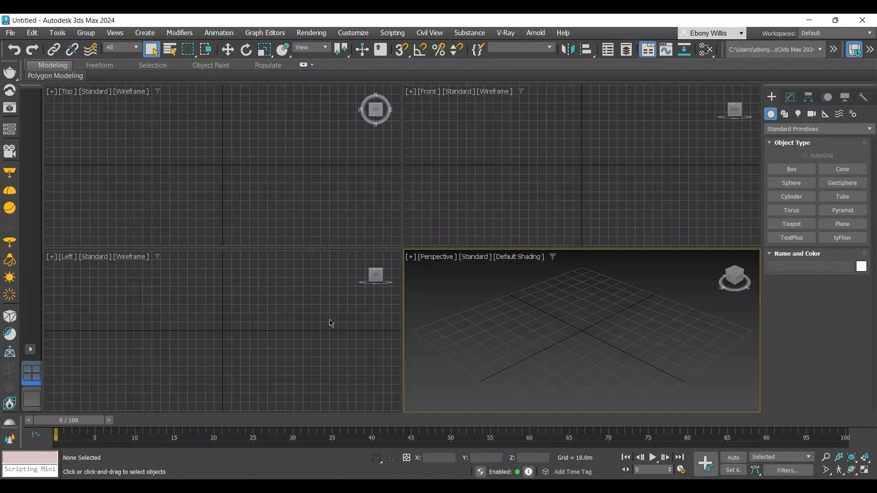
Activate the Left, Top, Front and Perspective viewports in turn to review the four standard views.
{"action": "left_click", "coordinate": [329, 323]}
{"action": "left_click", "coordinate": [351, 171]}
{"action": "left_click", "coordinate": [475, 187]}
{"action": "left_click", "coordinate": [485, 310]}
{"action": "left_click", "coordinate": [375, 113]}
{"action": "left_click", "coordinate": [734, 111]}
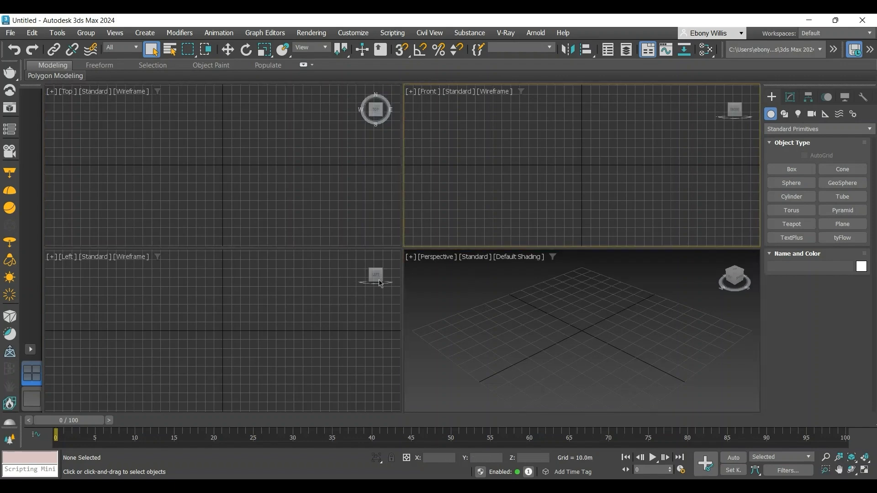
{"action": "left_click", "coordinate": [369, 291]}
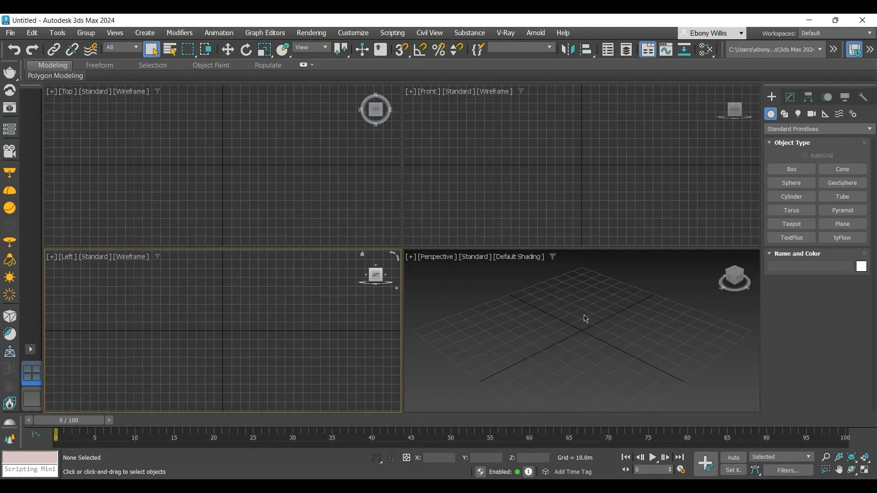
{"action": "left_click", "coordinate": [629, 324]}
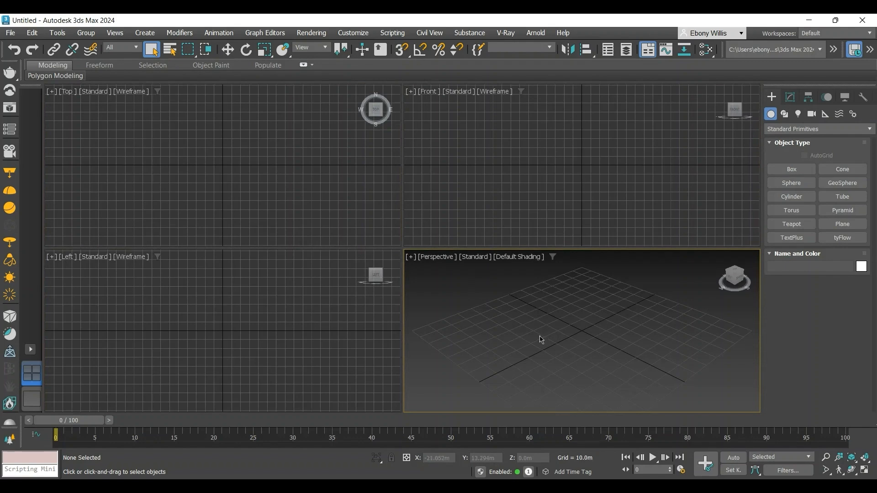
Switch the active Perspective viewport through the Top, Front and Left views and back to Perspective.
{"action": "key", "text": "t"}
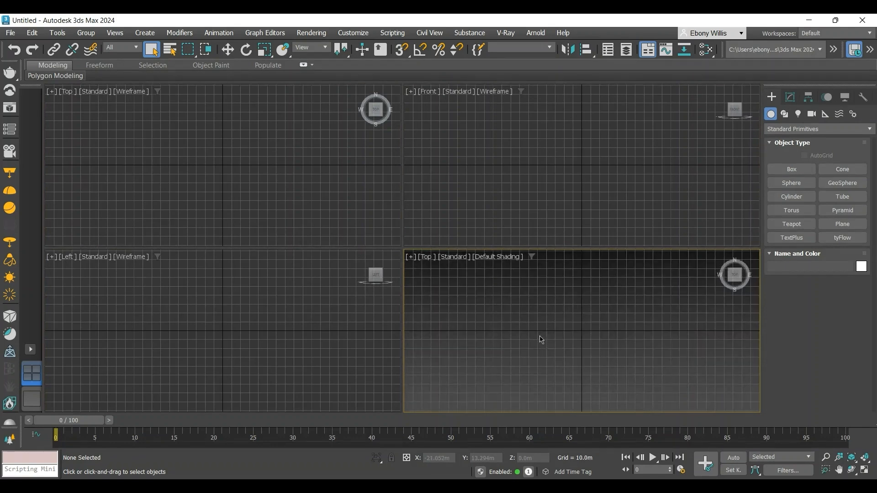
{"action": "key", "text": "f"}
{"action": "key", "text": "l"}
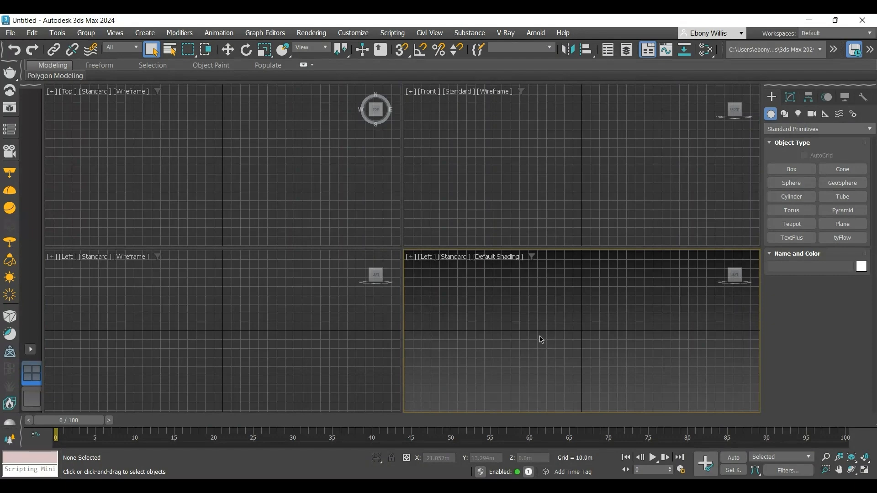
{"action": "key", "text": "p"}
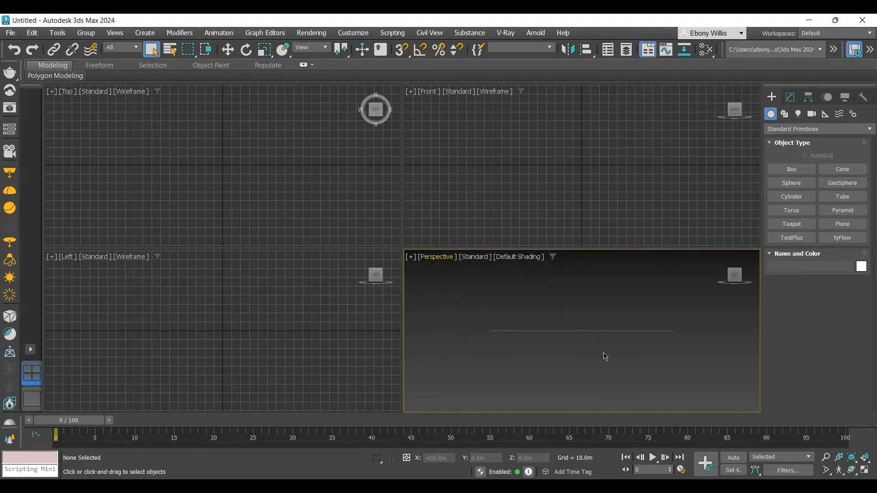
Add two-column and three-above-one viewport layouts, and widen the Top viewport in the last two-column layout.
{"action": "left_click", "coordinate": [74, 382]}
{"action": "left_click", "coordinate": [30, 327]}
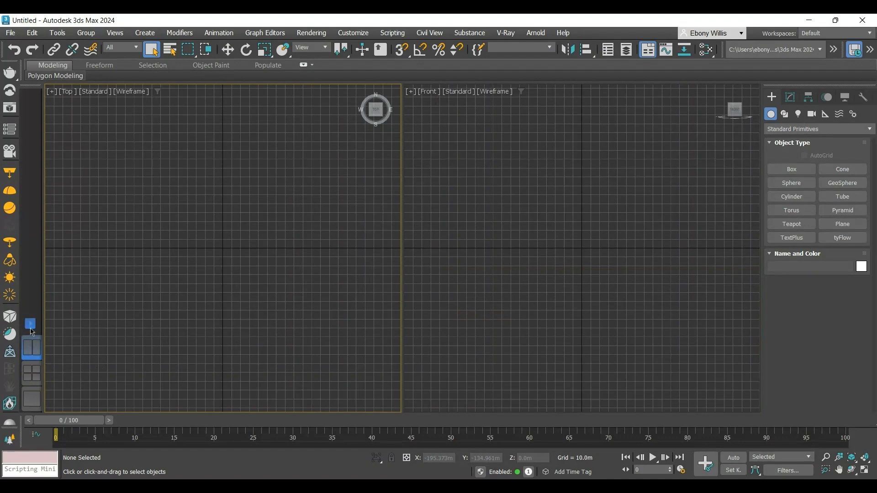
{"action": "left_click", "coordinate": [132, 408]}
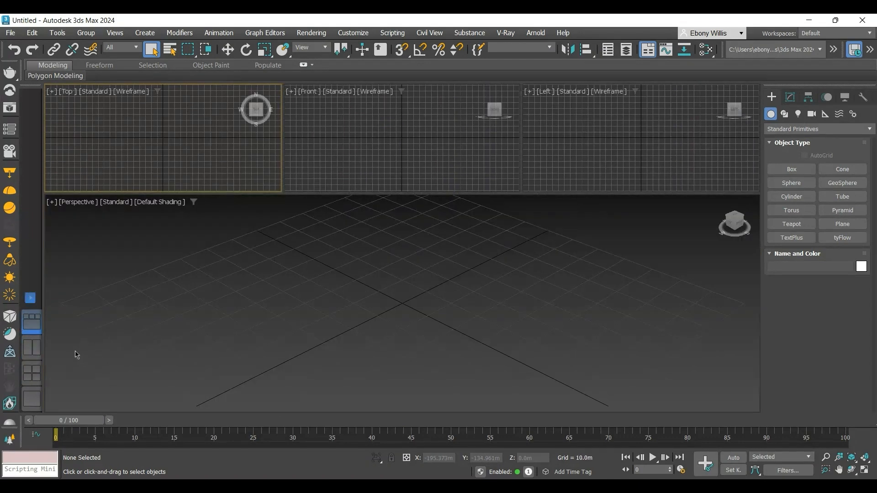
{"action": "left_click", "coordinate": [68, 337]}
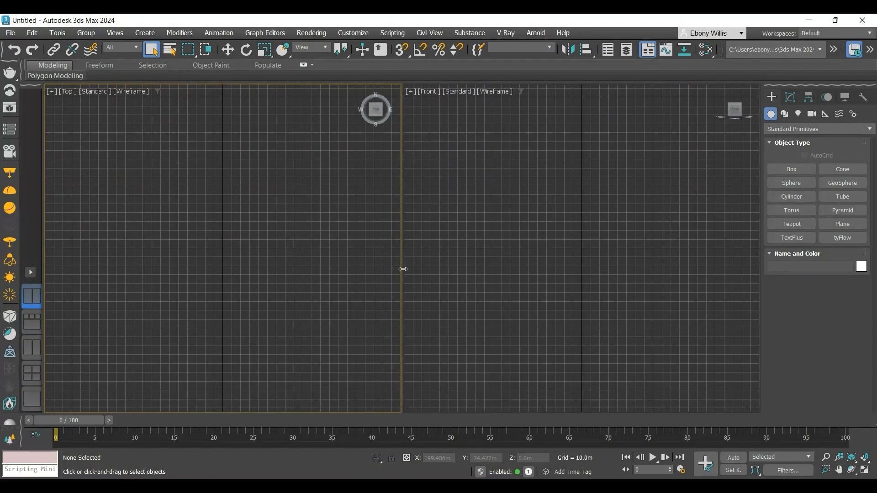
{"action": "left_click_drag", "start_coordinate": [442, 273], "coordinate": [417, 283]}
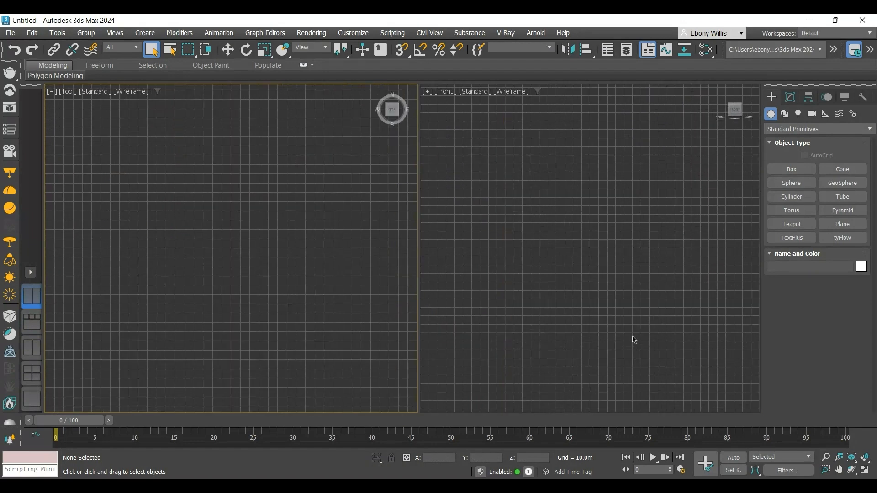
Toggle the active viewport's maximized display several times, and add a layout with four equal viewports.
{"action": "left_click", "coordinate": [864, 470]}
{"action": "left_click", "coordinate": [866, 471]}
{"action": "left_click", "coordinate": [866, 471]}
{"action": "left_click", "coordinate": [865, 470]}
{"action": "left_click", "coordinate": [865, 471]}
{"action": "left_click", "coordinate": [865, 471]}
{"action": "left_click", "coordinate": [68, 350]}
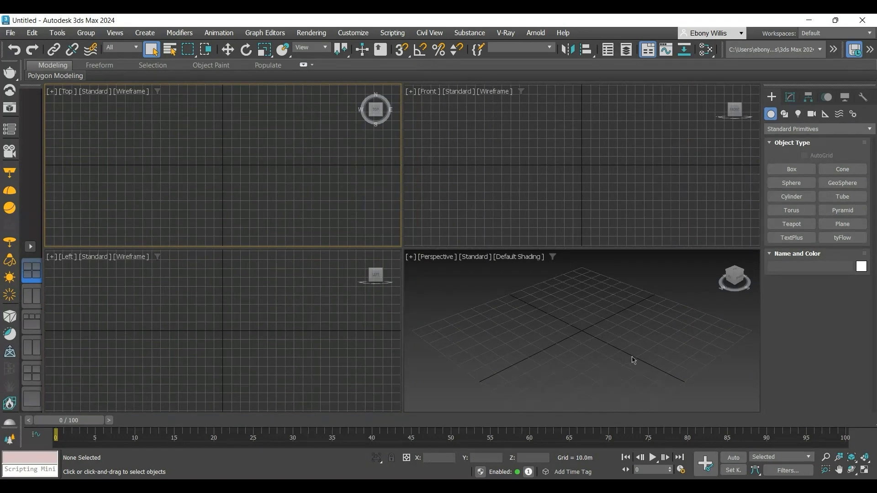
Zoom in and out of the empty Perspective grid and orbit it to a more frontal angle.
{"action": "scroll", "coordinate": [589, 331], "scroll_direction": "up", "scroll_amount": 5}
{"action": "scroll", "coordinate": [588, 330], "scroll_direction": "down", "scroll_amount": 5}
{"action": "scroll", "coordinate": [584, 334], "scroll_direction": "up", "scroll_amount": 5}
{"action": "scroll", "coordinate": [586, 321], "scroll_direction": "down", "scroll_amount": 2}
{"action": "scroll", "coordinate": [586, 319], "scroll_direction": "down", "scroll_amount": 4}
{"action": "left_click", "coordinate": [737, 279]}
{"action": "mouse_move", "coordinate": [735, 275]}
{"action": "left_mouse_down"}
{"action": "mouse_move", "coordinate": [718, 296]}
{"action": "mouse_move", "coordinate": [732, 280]}
{"action": "mouse_move", "coordinate": [751, 290]}
{"action": "mouse_move", "coordinate": [743, 277]}
{"action": "mouse_move", "coordinate": [727, 291]}
{"action": "mouse_move", "coordinate": [734, 283]}
{"action": "left_mouse_up"}
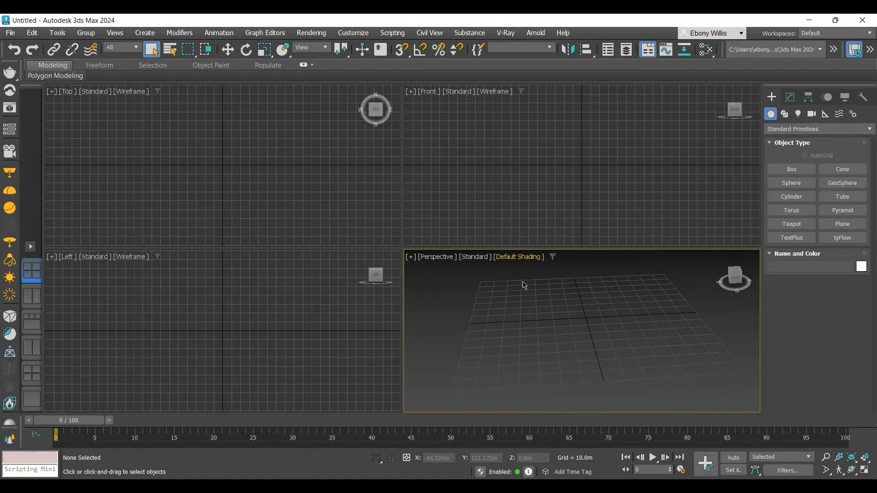
{"action": "left_click", "coordinate": [806, 169]}
{"action": "left_click_drag", "start_coordinate": [552, 361], "coordinate": [551, 354]}
{"action": "left_click", "coordinate": [550, 352]}
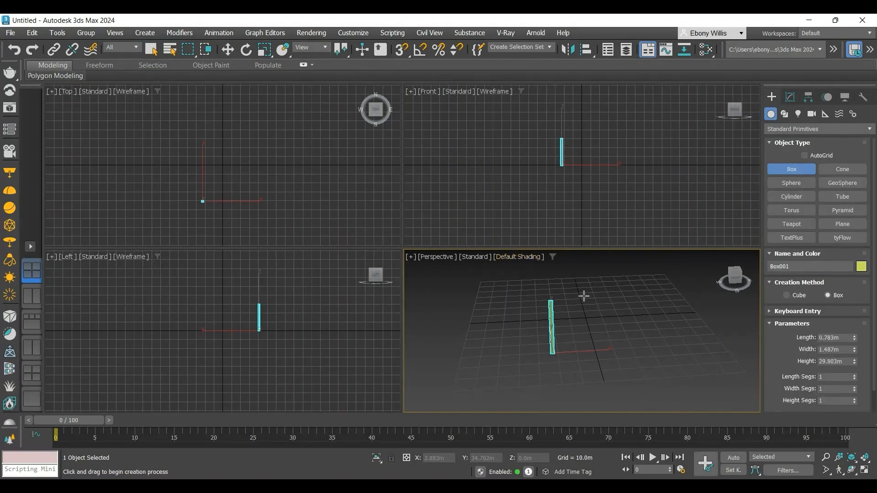
{"action": "left_click", "coordinate": [573, 286]}
{"action": "key", "text": "Delete"}
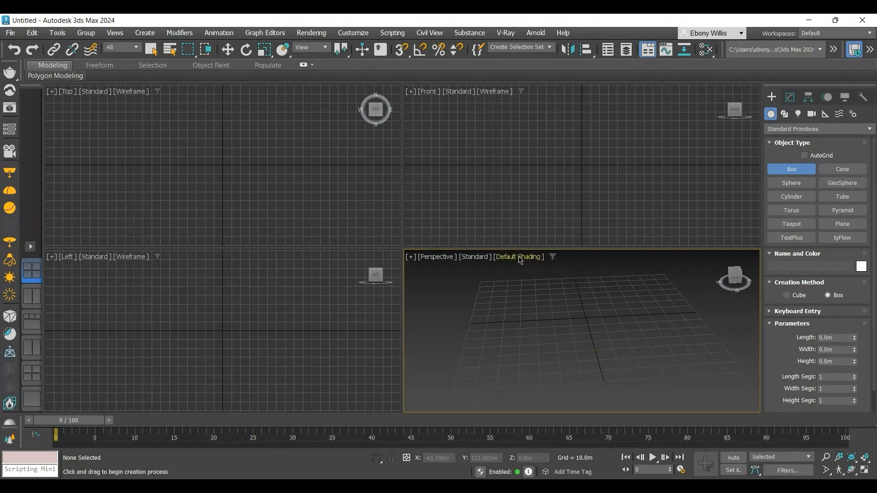
Draw a box about 52 m long, 36 m wide and 15 m high near the grid centre in Perspective.
{"action": "scroll", "coordinate": [583, 306], "scroll_direction": "up", "scroll_amount": 4}
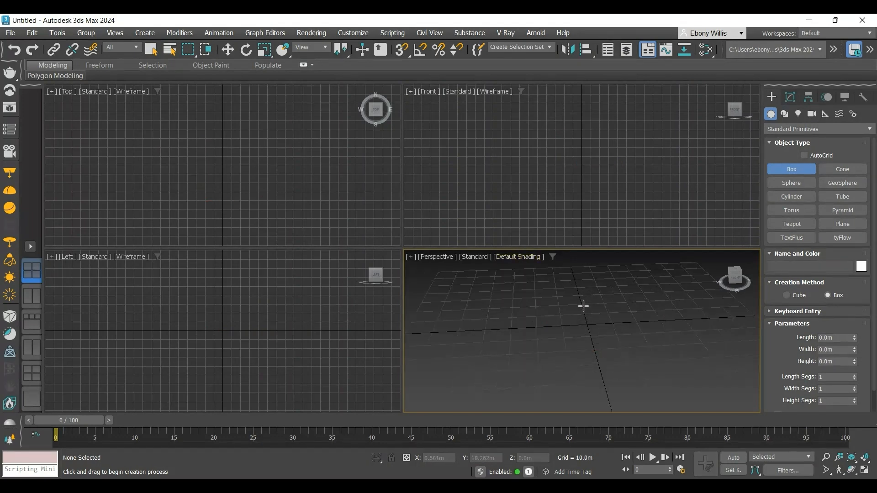
{"action": "scroll", "coordinate": [583, 306], "scroll_direction": "down", "scroll_amount": 4}
{"action": "scroll", "coordinate": [583, 306], "scroll_direction": "up", "scroll_amount": 4}
{"action": "left_click_drag", "start_coordinate": [566, 364], "coordinate": [638, 298]}
{"action": "left_click", "coordinate": [643, 254]}
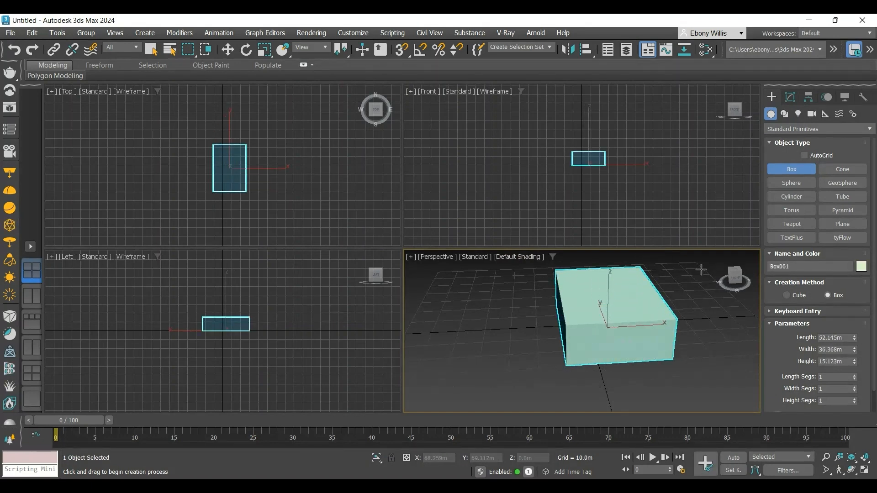
Examine the box in Perspective from different angles and distances.
{"action": "scroll", "coordinate": [627, 308], "scroll_direction": "down", "scroll_amount": 2}
{"action": "scroll", "coordinate": [627, 309], "scroll_direction": "down", "scroll_amount": 4}
{"action": "scroll", "coordinate": [627, 309], "scroll_direction": "up", "scroll_amount": 4}
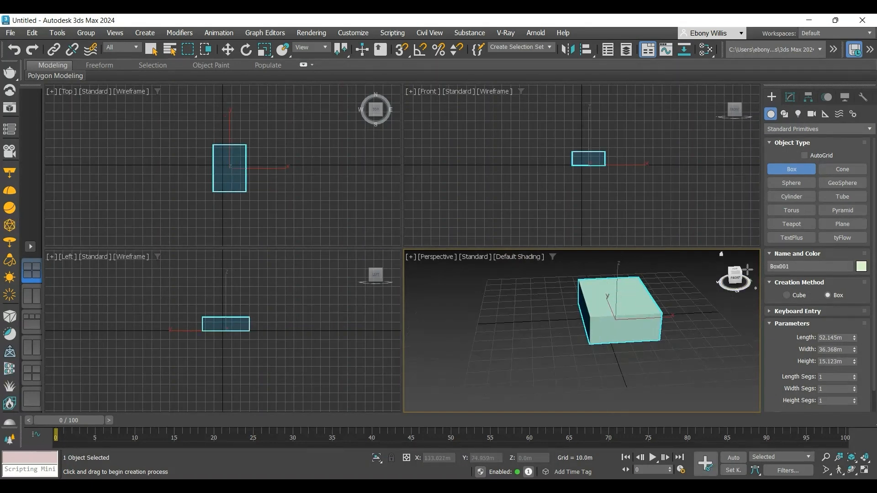
{"action": "mouse_move", "coordinate": [736, 276]}
{"action": "left_mouse_down"}
{"action": "mouse_move", "coordinate": [745, 269]}
{"action": "mouse_move", "coordinate": [741, 279]}
{"action": "mouse_move", "coordinate": [736, 266]}
{"action": "mouse_move", "coordinate": [738, 276]}
{"action": "left_mouse_up"}
{"action": "scroll", "coordinate": [598, 316], "scroll_direction": "down", "scroll_amount": 4}
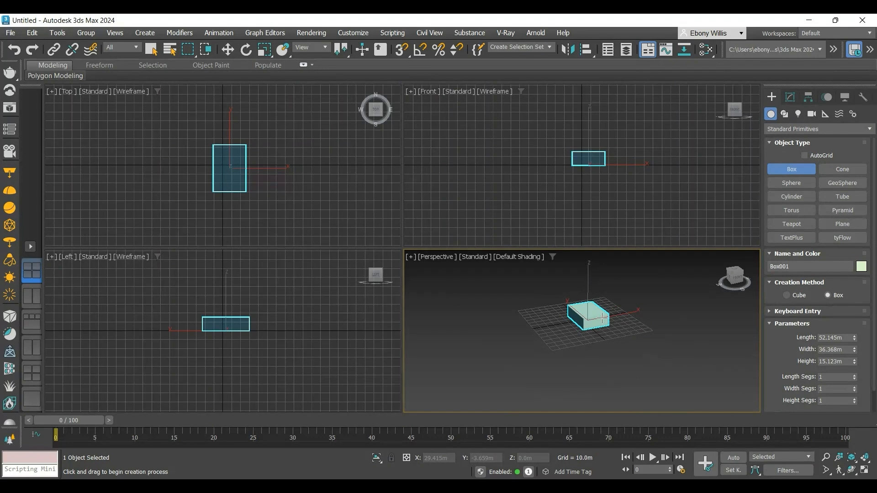
{"action": "scroll", "coordinate": [603, 319], "scroll_direction": "up", "scroll_amount": 4}
{"action": "scroll", "coordinate": [603, 318], "scroll_direction": "up", "scroll_amount": 2}
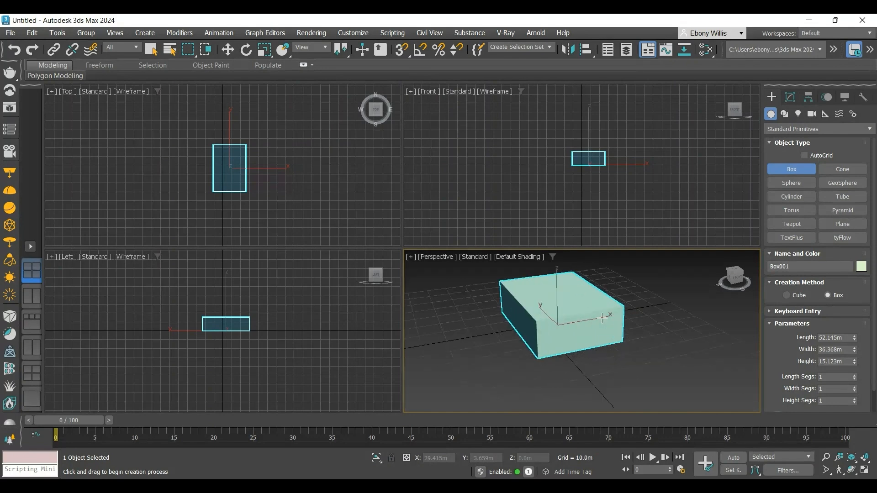
{"action": "scroll", "coordinate": [556, 309], "scroll_direction": "down", "scroll_amount": 3}
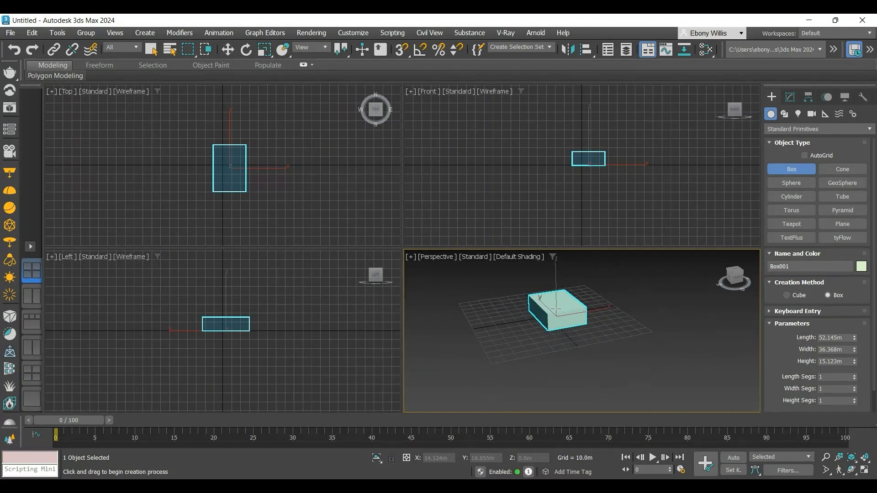
{"action": "scroll", "coordinate": [556, 309], "scroll_direction": "up", "scroll_amount": 5}
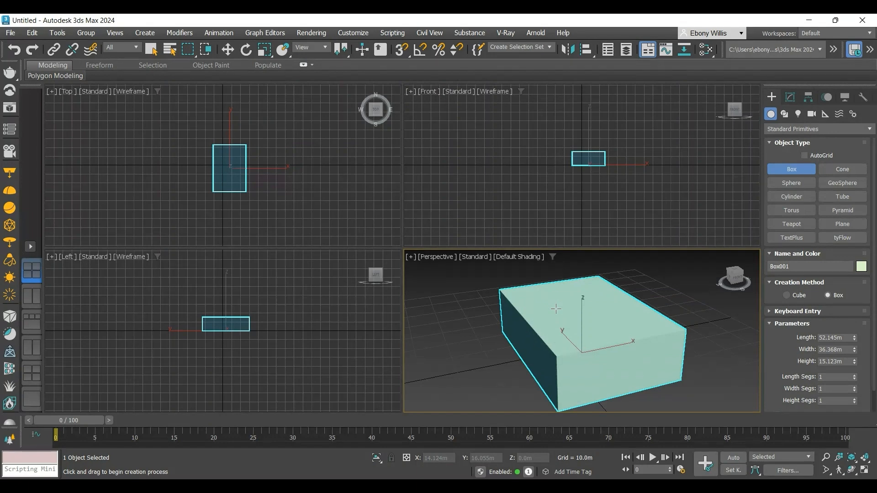
Inspect the box up close in the Front, Top and Left viewports.
{"action": "left_click", "coordinate": [590, 160]}
{"action": "scroll", "coordinate": [593, 158], "scroll_direction": "up", "scroll_amount": 8}
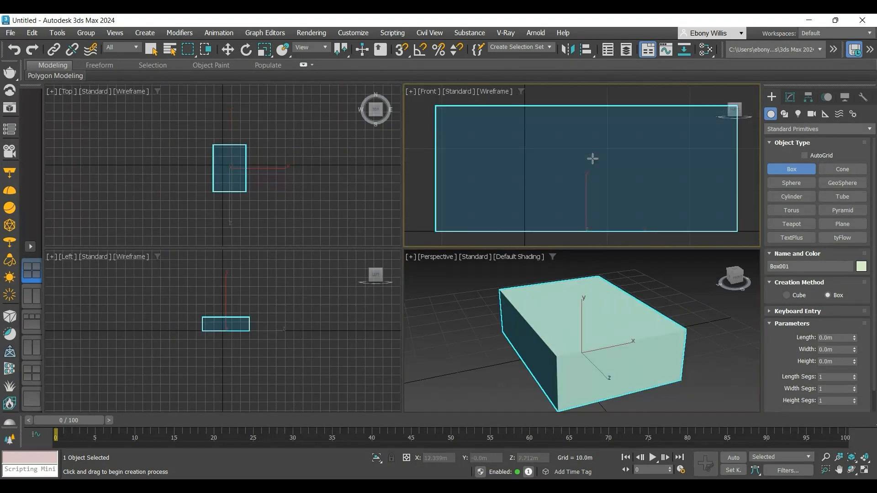
{"action": "left_click", "coordinate": [231, 167]}
{"action": "scroll", "coordinate": [231, 166], "scroll_direction": "up", "scroll_amount": 5}
{"action": "left_click", "coordinate": [252, 313]}
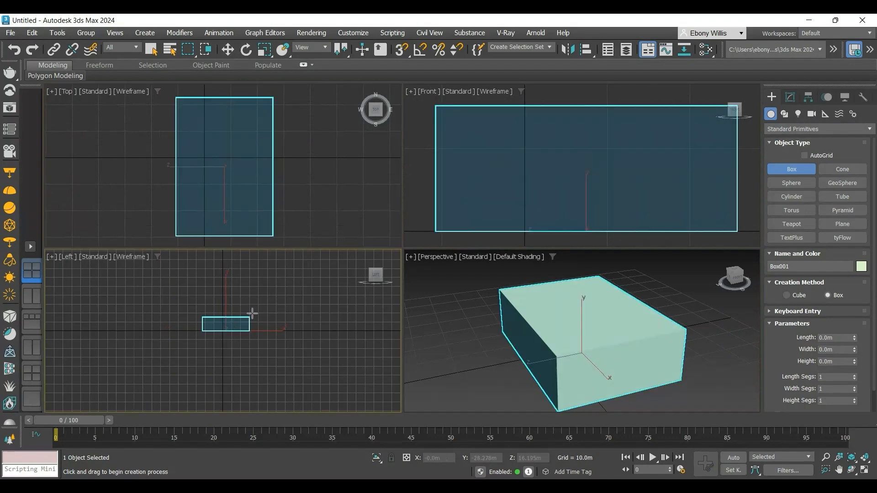
{"action": "scroll", "coordinate": [253, 313], "scroll_direction": "up", "scroll_amount": 8}
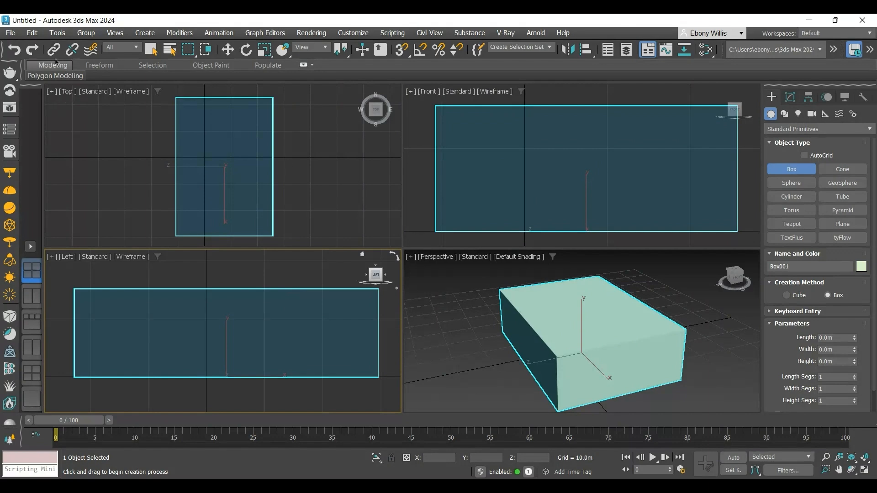
Move the box freely across the grid in Perspective to about X 0.8 m, Y 5.1 m.
{"action": "left_click", "coordinate": [14, 49]}
{"action": "left_click", "coordinate": [32, 50]}
{"action": "left_click", "coordinate": [227, 49]}
{"action": "left_click", "coordinate": [576, 372]}
{"action": "left_click_drag", "start_coordinate": [579, 355], "coordinate": [557, 364]}
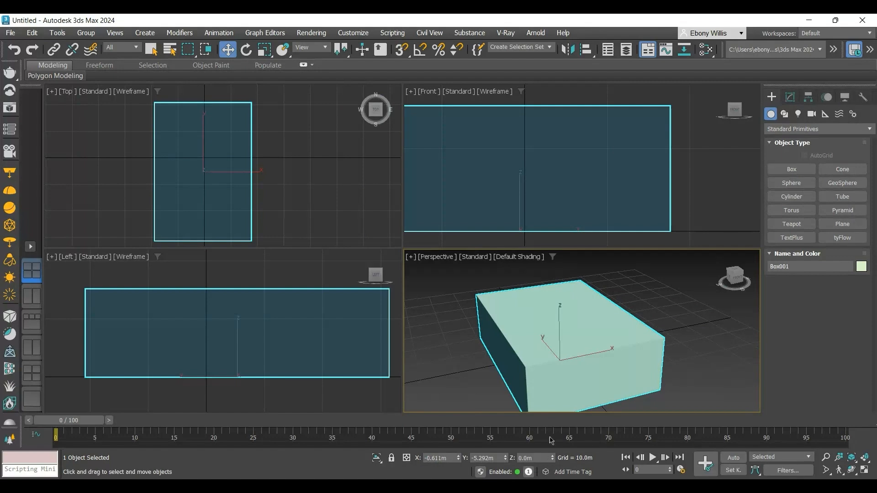
{"action": "scroll", "coordinate": [544, 333], "scroll_direction": "down", "scroll_amount": 2}
{"action": "left_click_drag", "start_coordinate": [560, 345], "coordinate": [571, 333]}
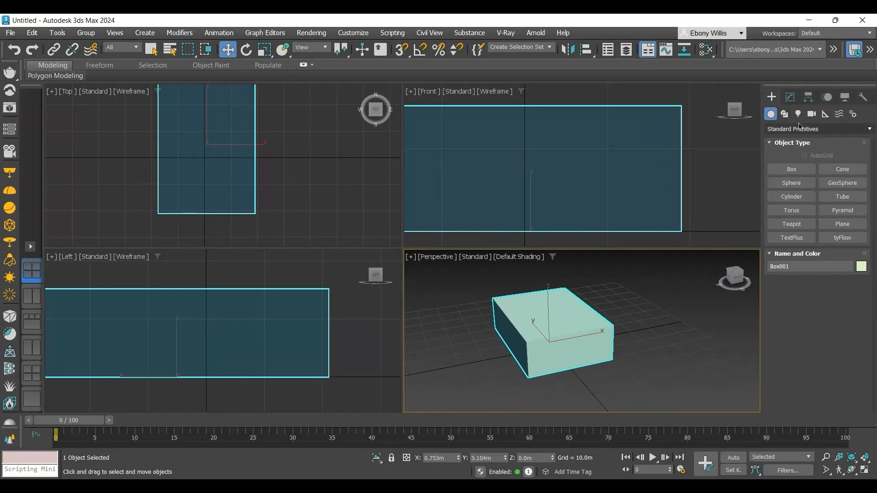
Add a Twist modifier to the box and set its angle to -64.
{"action": "left_click", "coordinate": [785, 114]}
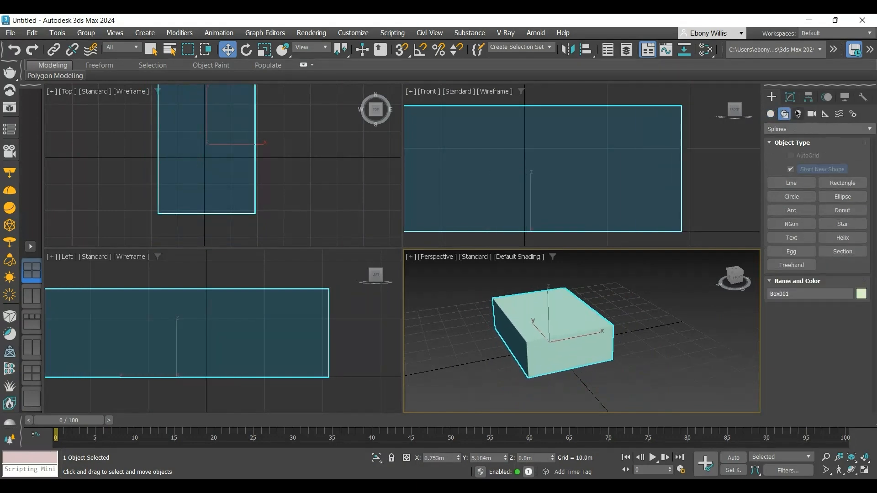
{"action": "left_click", "coordinate": [789, 97]}
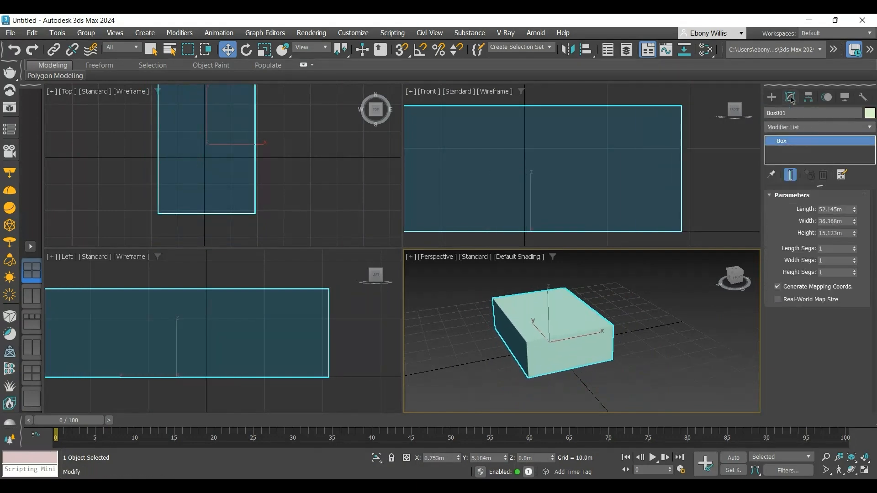
{"action": "left_click", "coordinate": [793, 127]}
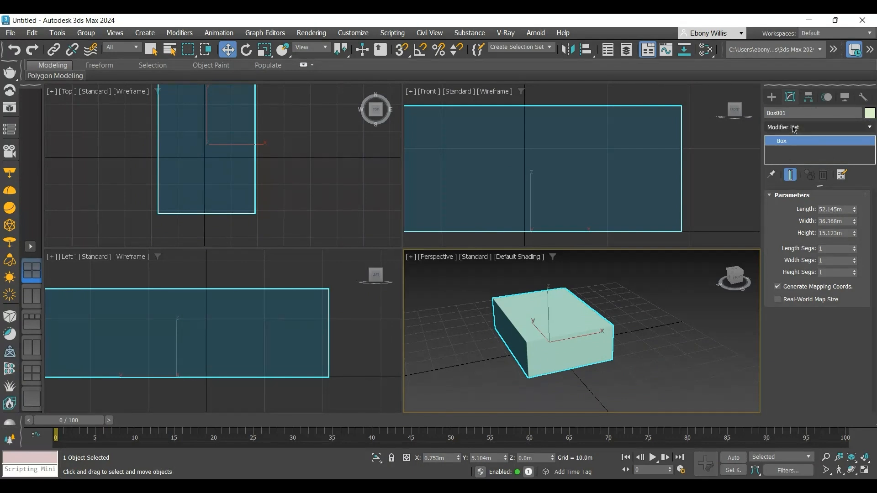
{"action": "left_click", "coordinate": [792, 126]}
{"action": "type", "text": "tw"}
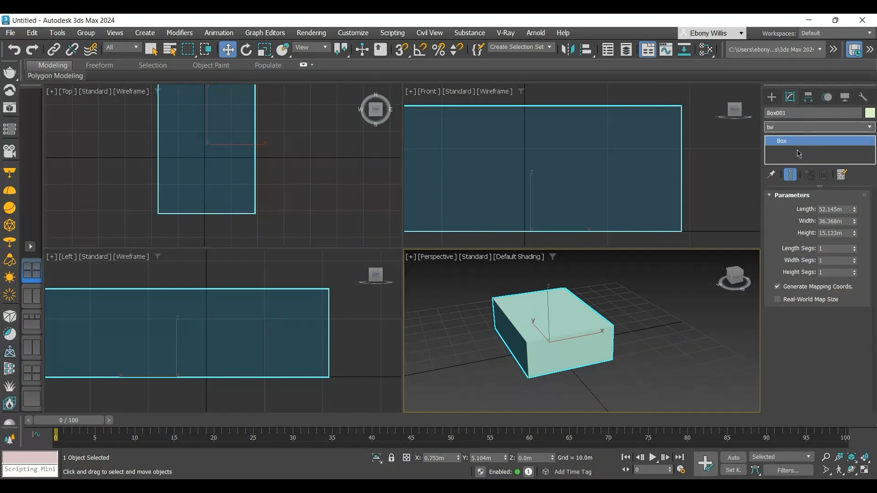
{"action": "key", "text": "Return"}
{"action": "left_click_drag", "start_coordinate": [844, 218], "coordinate": [850, 277]}
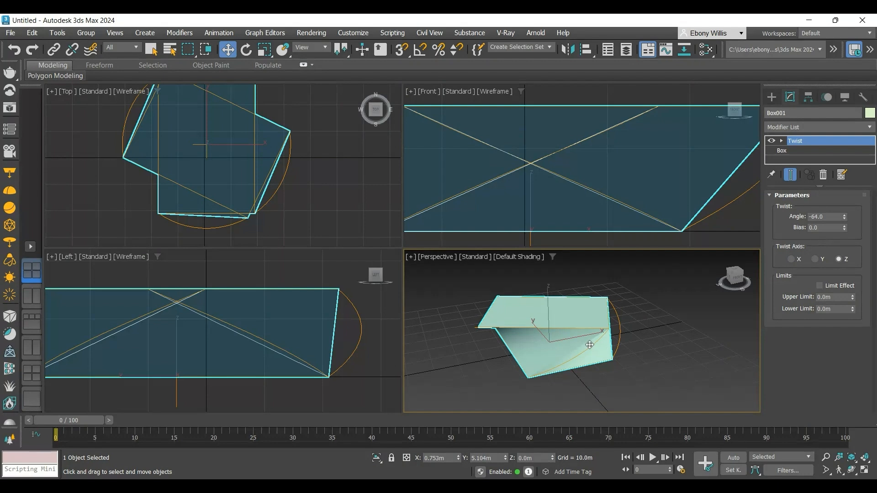
Toggle the Perspective grid off and on, and switch the view to wireframe and back to shaded display.
{"action": "key", "text": "g"}
{"action": "key", "text": "g"}
{"action": "key", "text": "F3"}
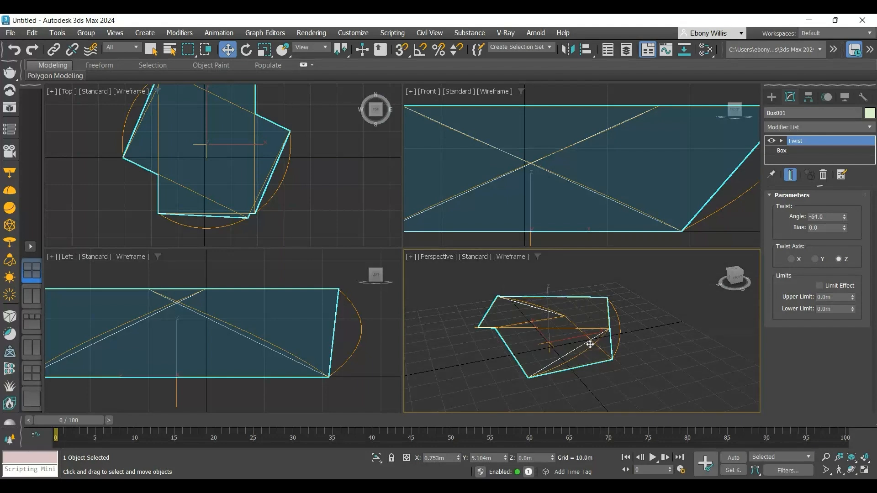
{"action": "key", "text": "F3"}
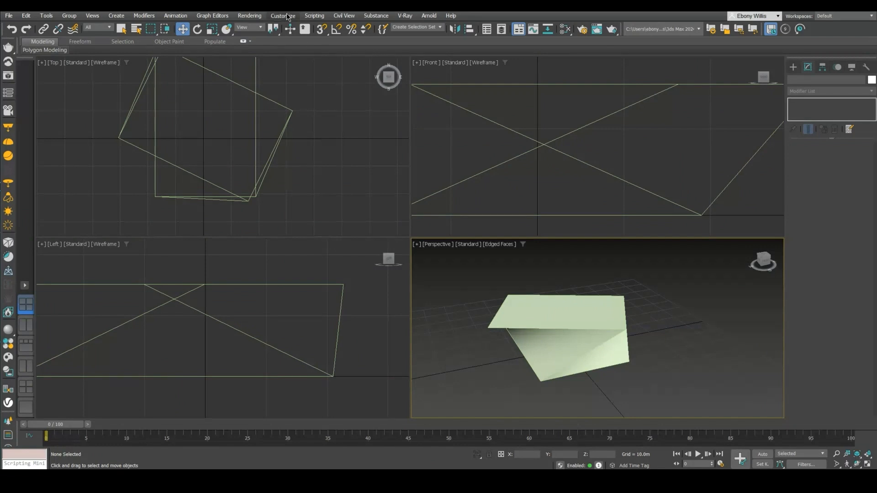
Review the metric display unit choices in the units setup and keep Meters.
{"action": "left_click", "coordinate": [286, 17]}
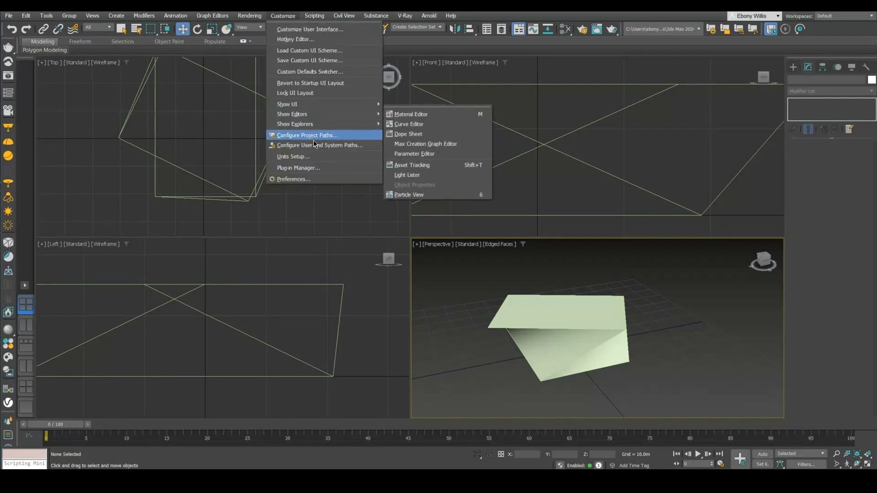
{"action": "left_click", "coordinate": [315, 156]}
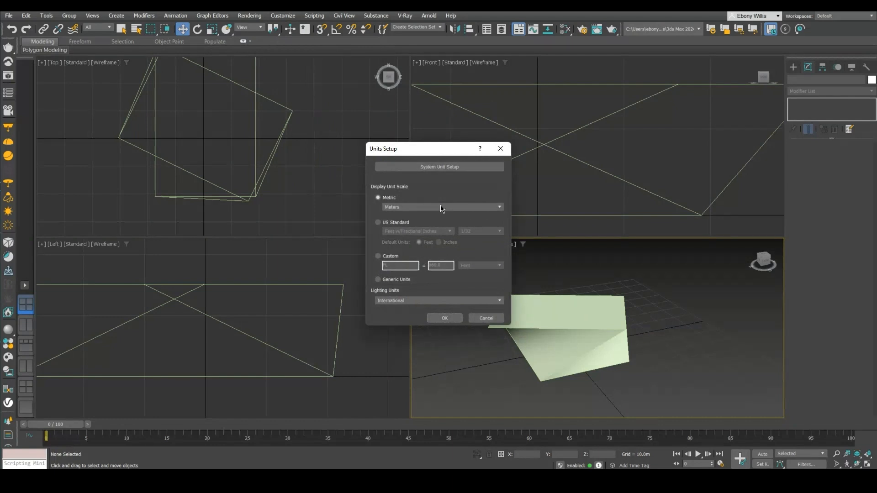
{"action": "left_click", "coordinate": [436, 208]}
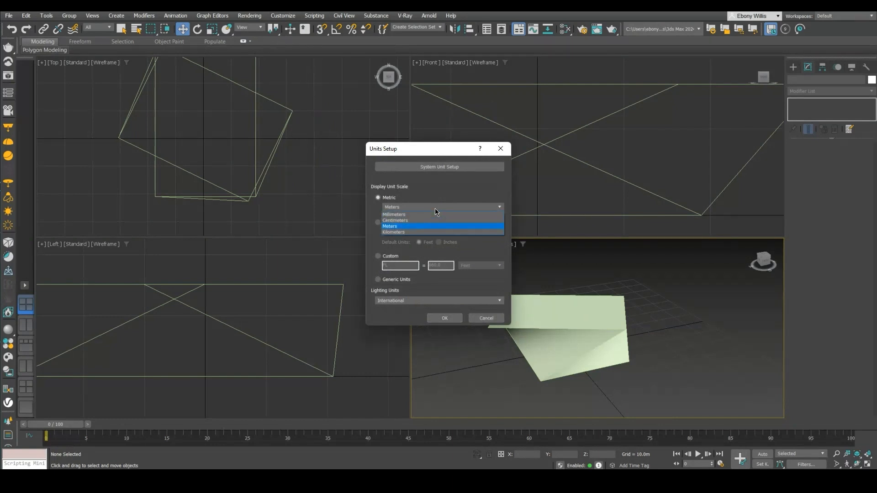
{"action": "left_click", "coordinate": [435, 208]}
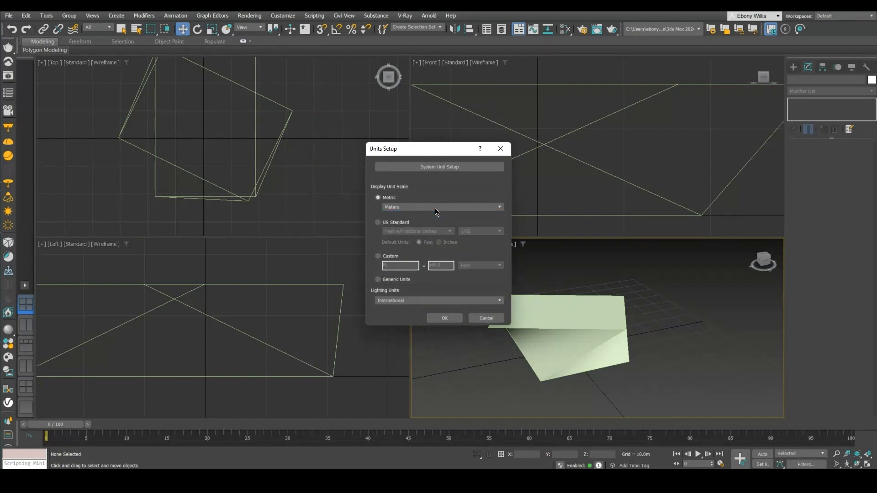
{"action": "left_click", "coordinate": [443, 318]}
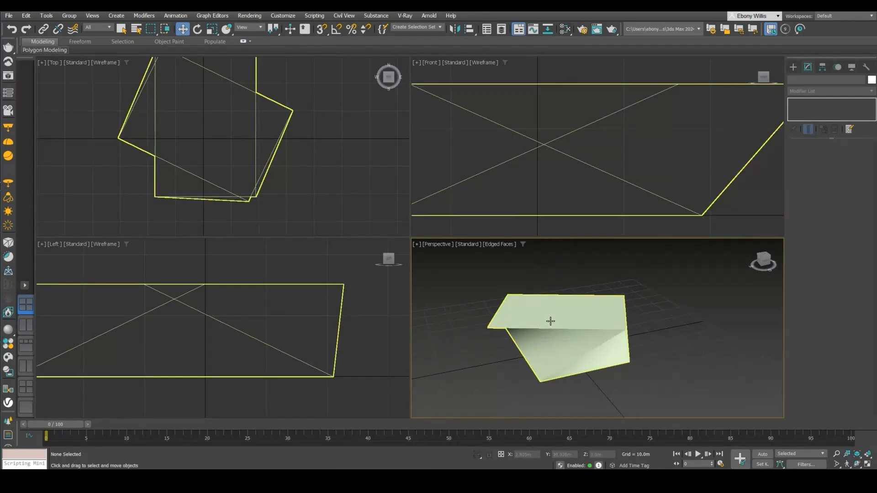
Clone the twisted box in Perspective as an independent Copy and move the copy beside the original.
{"action": "left_click", "coordinate": [488, 247]}
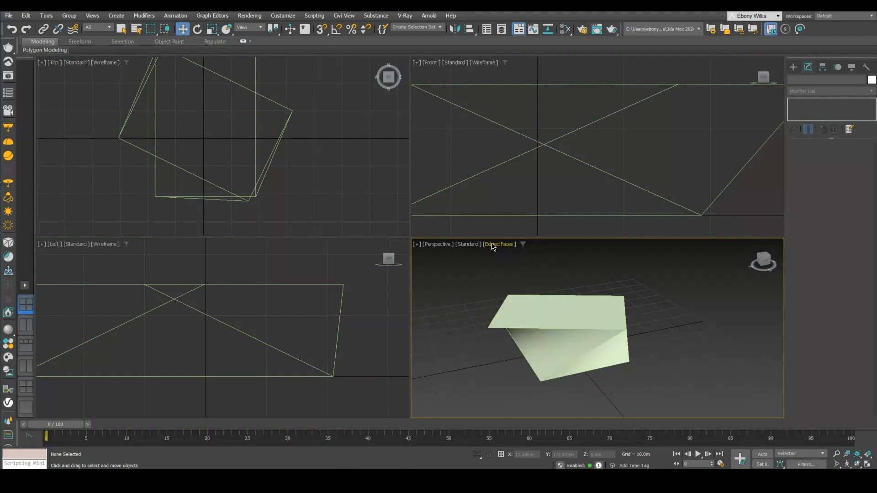
{"action": "left_click", "coordinate": [580, 313]}
{"action": "right_click", "coordinate": [551, 317]}
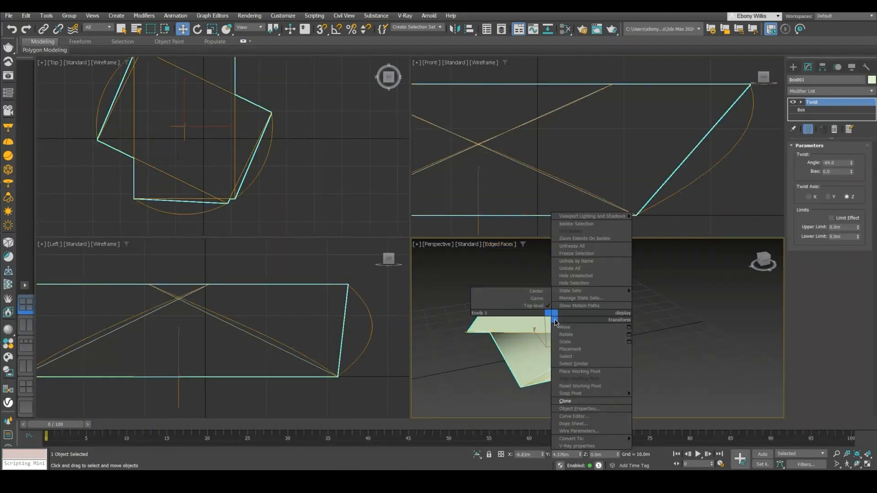
{"action": "left_click", "coordinate": [575, 402]}
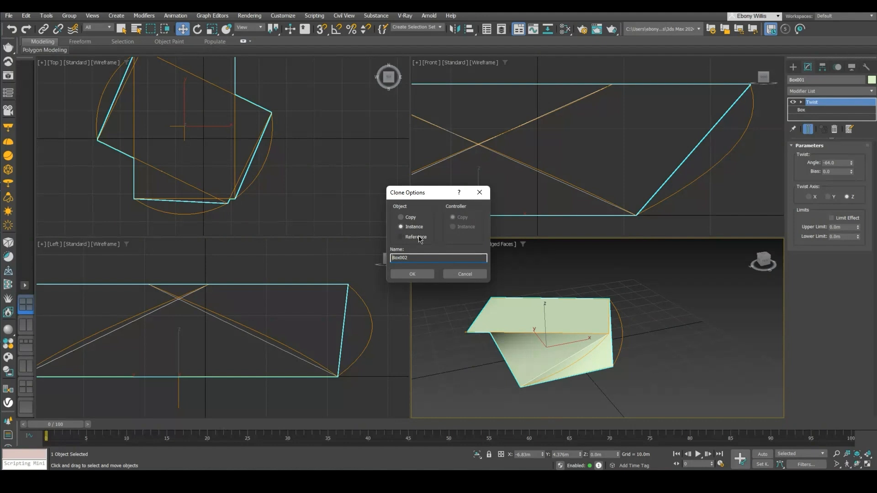
{"action": "left_click", "coordinate": [410, 218]}
{"action": "left_click", "coordinate": [411, 274]}
{"action": "left_click_drag", "start_coordinate": [584, 352], "coordinate": [719, 327]}
{"action": "left_click", "coordinate": [649, 373]}
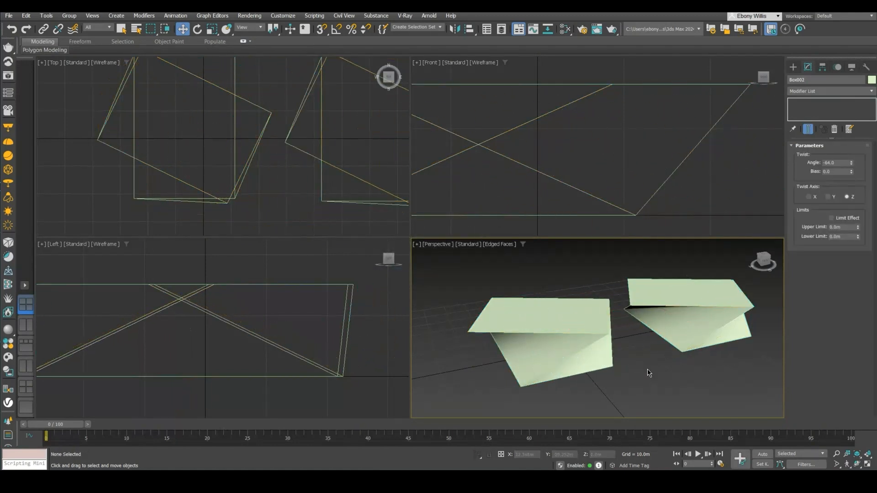
Add an Edit Patch modifier to the original twisted box.
{"action": "left_click", "coordinate": [571, 342]}
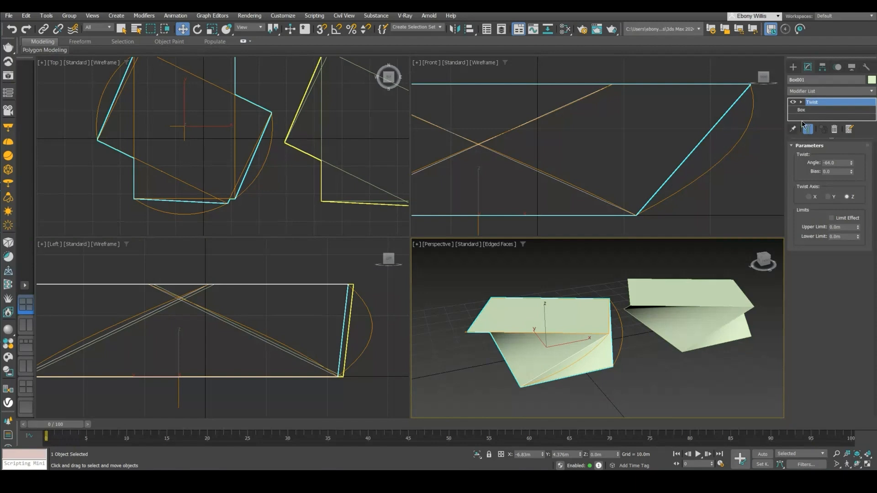
{"action": "left_click", "coordinate": [821, 91]}
{"action": "type", "text": "ed"}
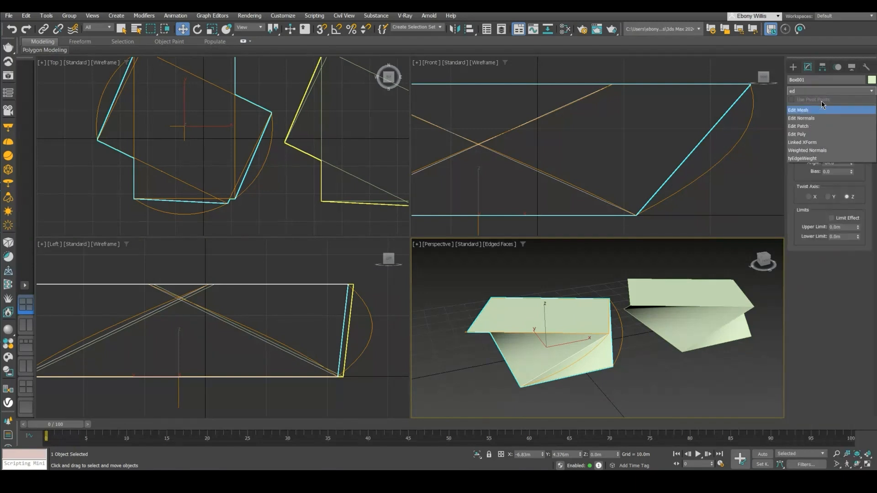
{"action": "left_click", "coordinate": [828, 127]}
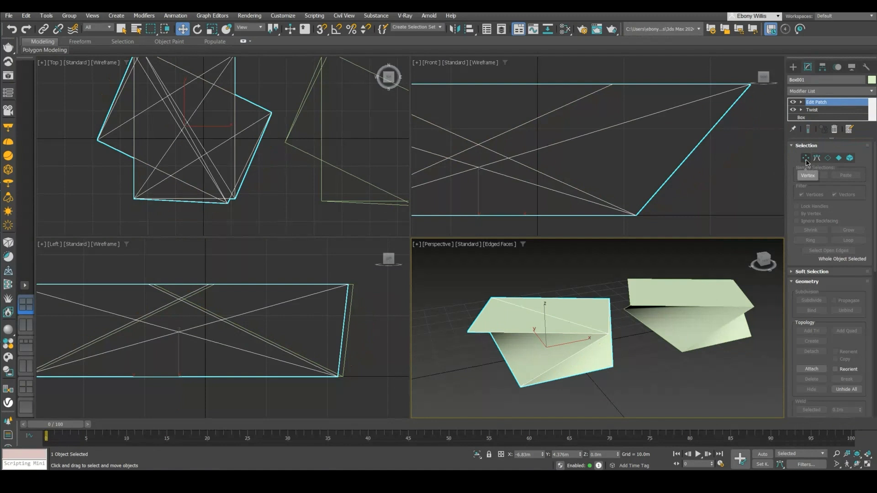
Move the original box's whole patch element away from the copy, and pull one lower edge of the box outward.
{"action": "left_click", "coordinate": [848, 158]}
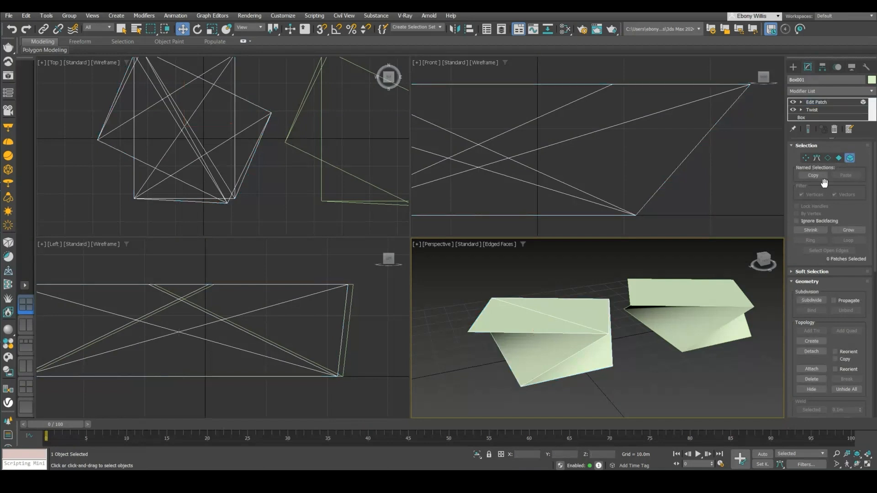
{"action": "left_click", "coordinate": [550, 360]}
{"action": "left_click_drag", "start_coordinate": [551, 360], "coordinate": [522, 359]}
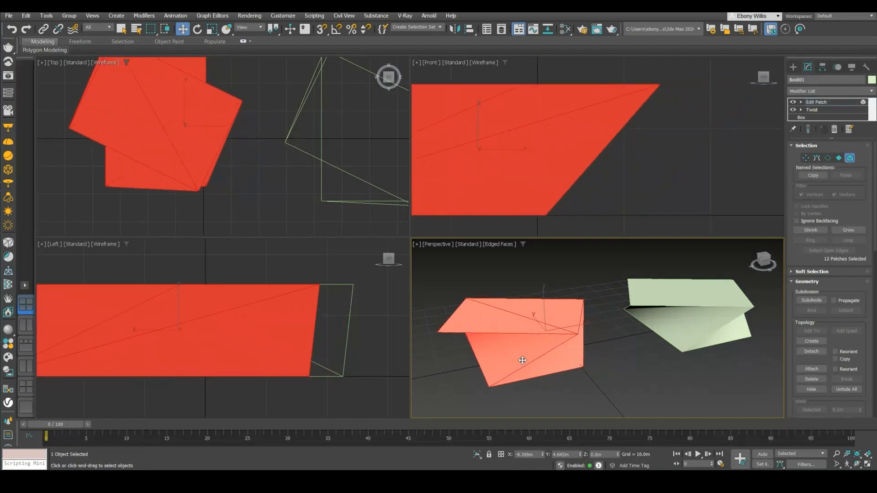
{"action": "left_click", "coordinate": [584, 269]}
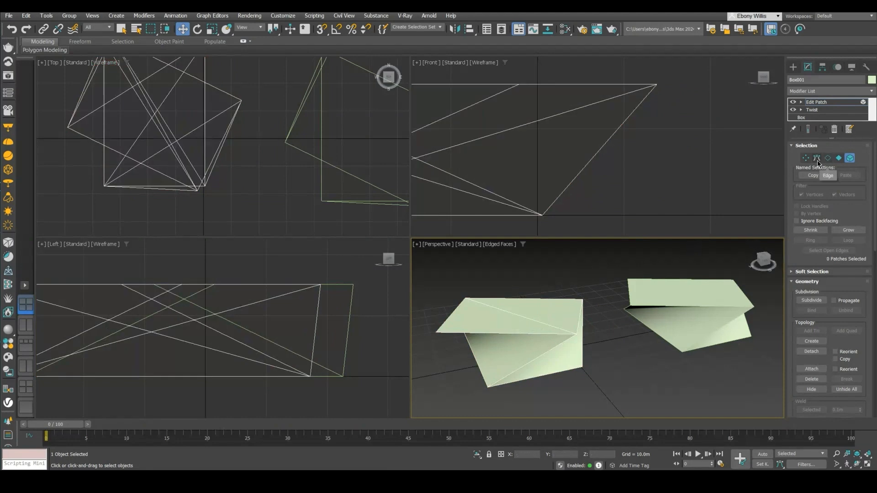
{"action": "left_click", "coordinate": [828, 159]}
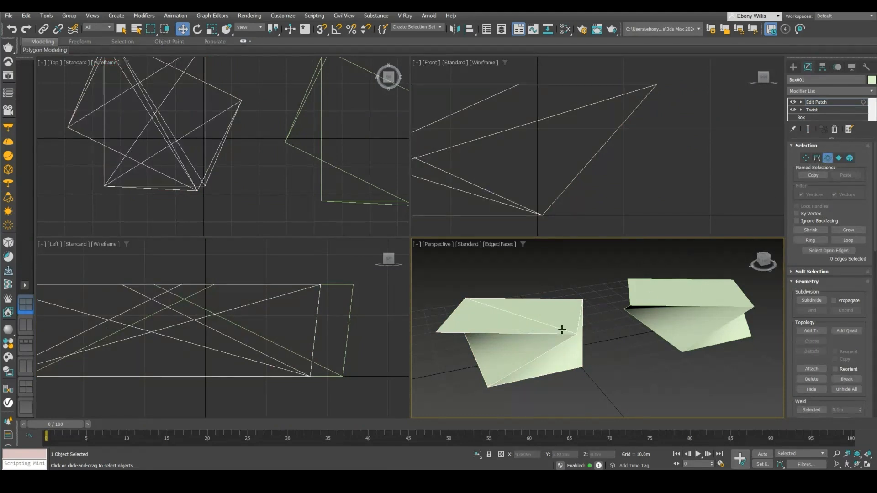
{"action": "left_click_drag", "start_coordinate": [515, 355], "coordinate": [478, 384]}
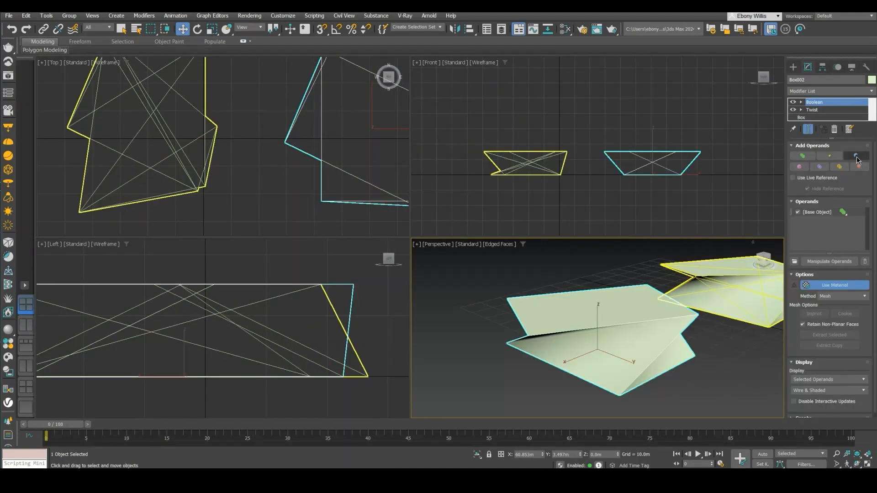
Subtract the copied box from the overlapping patch-edited box with the Boolean modifier.
{"action": "left_click", "coordinate": [857, 160]}
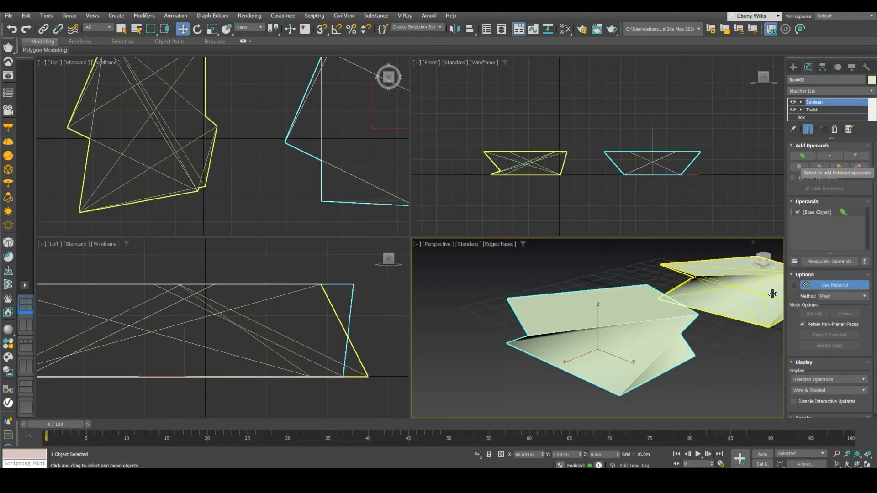
{"action": "left_click", "coordinate": [739, 293]}
{"action": "left_click", "coordinate": [857, 155]}
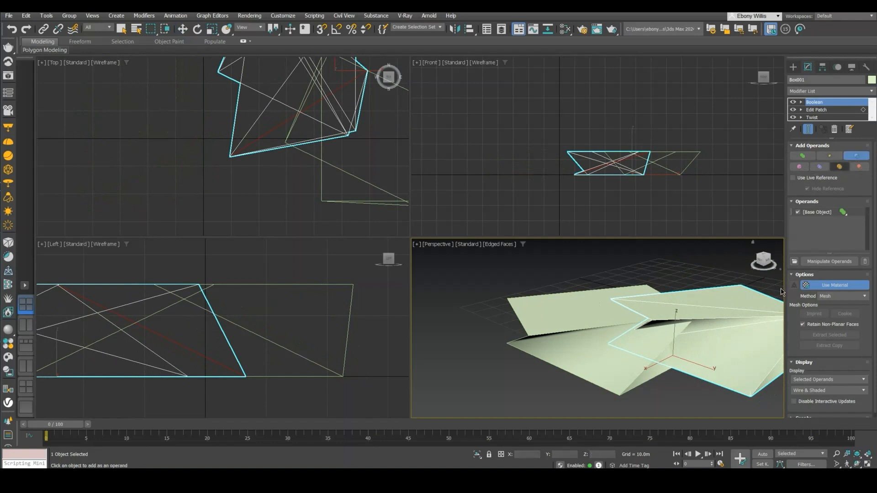
{"action": "left_click", "coordinate": [596, 369]}
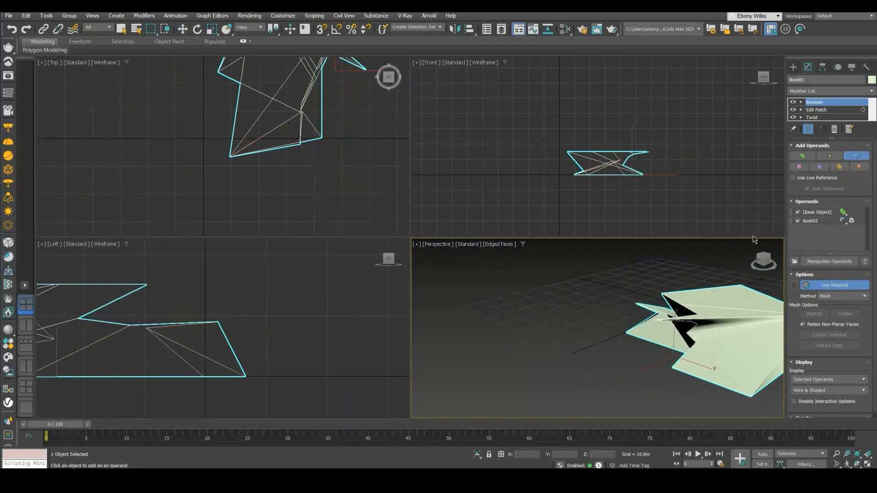
Add a Greeble modifier to the Boolean object.
{"action": "left_click", "coordinate": [764, 261]}
{"action": "middle_click_drag", "start_coordinate": [646, 359], "coordinate": [512, 305]}
{"action": "middle_click_drag", "start_coordinate": [573, 352], "coordinate": [581, 288]}
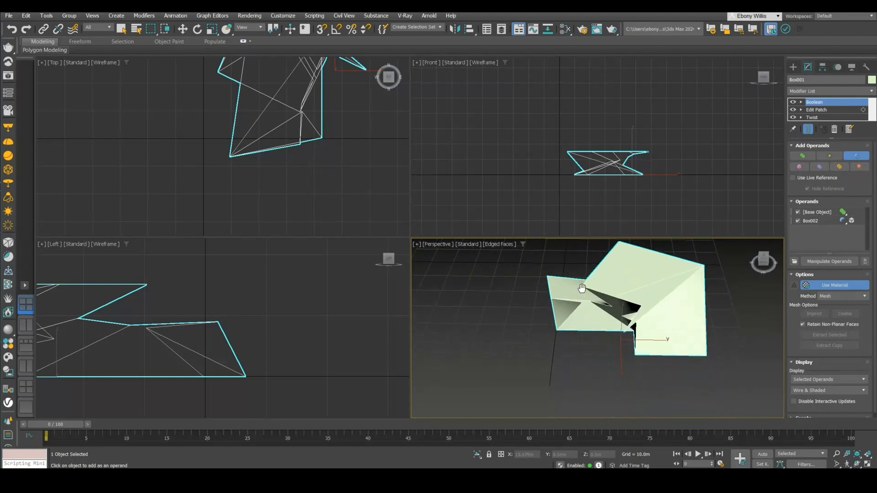
{"action": "left_click", "coordinate": [820, 95]}
{"action": "type", "text": "gree"}
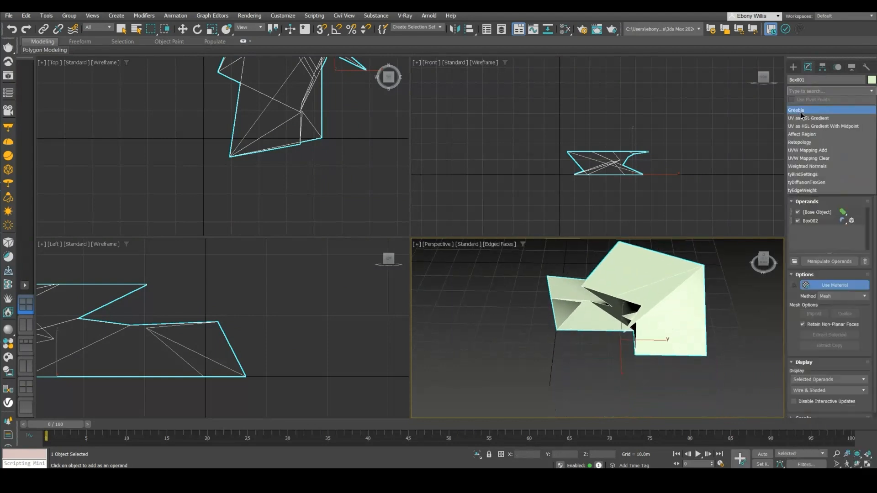
{"action": "key", "text": "Return"}
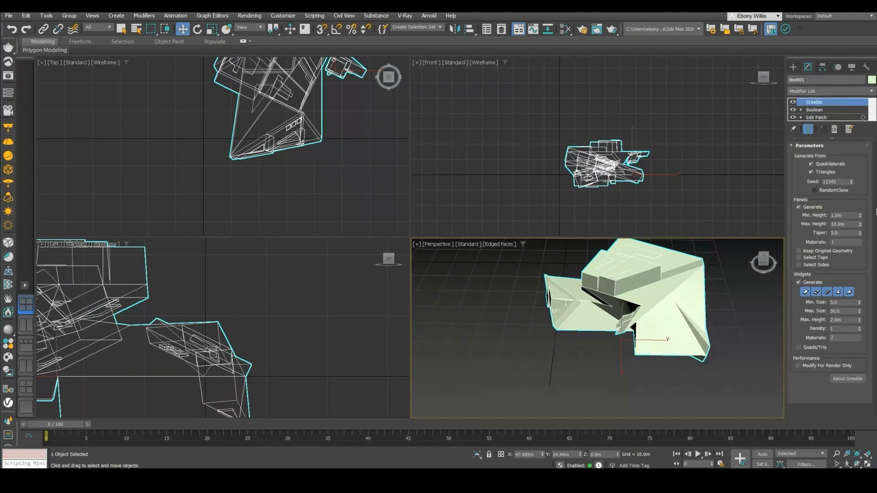
Set the minimum height of the Greeble panels to 21.0 m.
{"action": "left_click_drag", "start_coordinate": [860, 215], "coordinate": [772, 265]}
{"action": "key", "text": "z"}
{"action": "scroll", "coordinate": [682, 316], "scroll_direction": "up", "scroll_amount": 3}
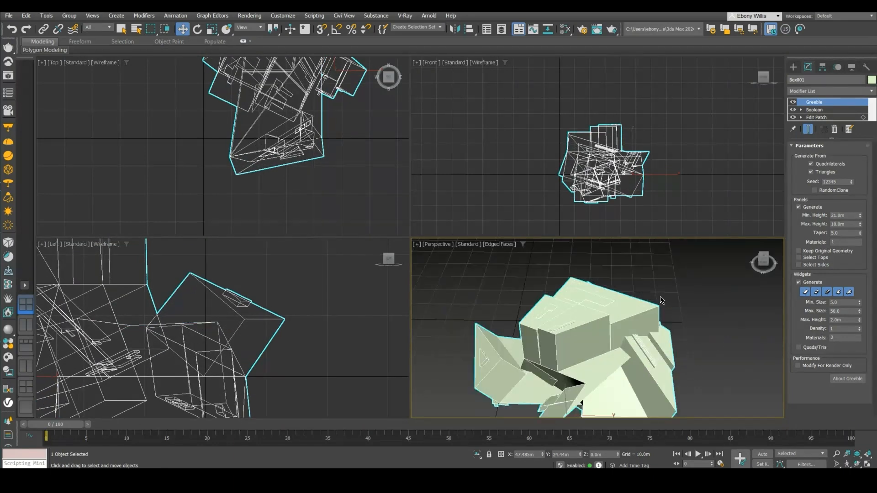
{"action": "scroll", "coordinate": [682, 317], "scroll_direction": "down", "scroll_amount": 2}
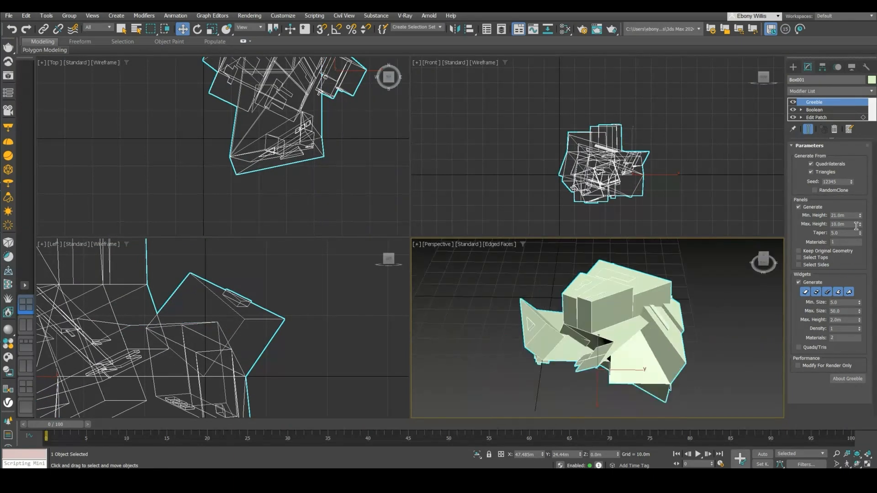